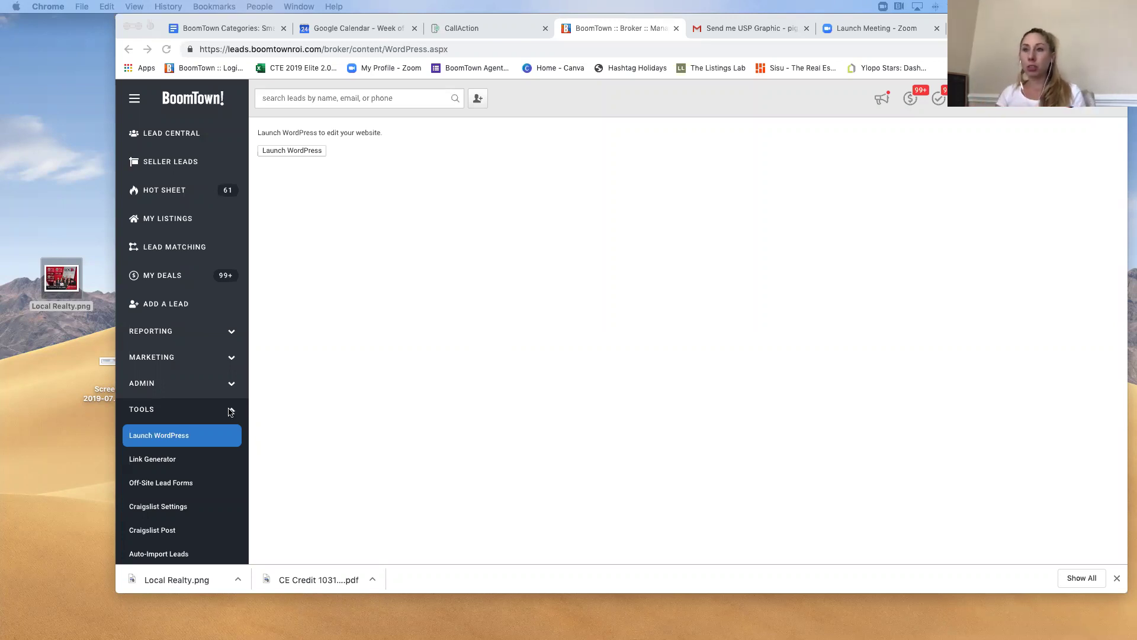
# - Launch the website's WordPress admin from BoomTown's Launch WordPress page
pyautogui.click(286, 150)
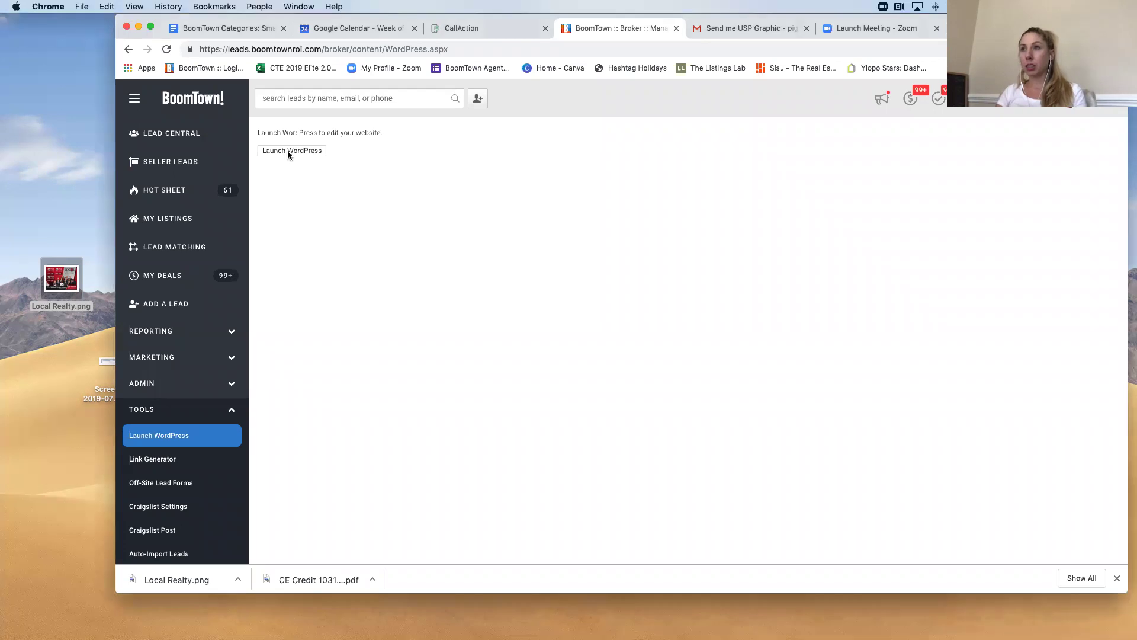
# - Upload Local Realty.png to the WordPress Media Library and open its attachment details
pyautogui.click(297, 149)
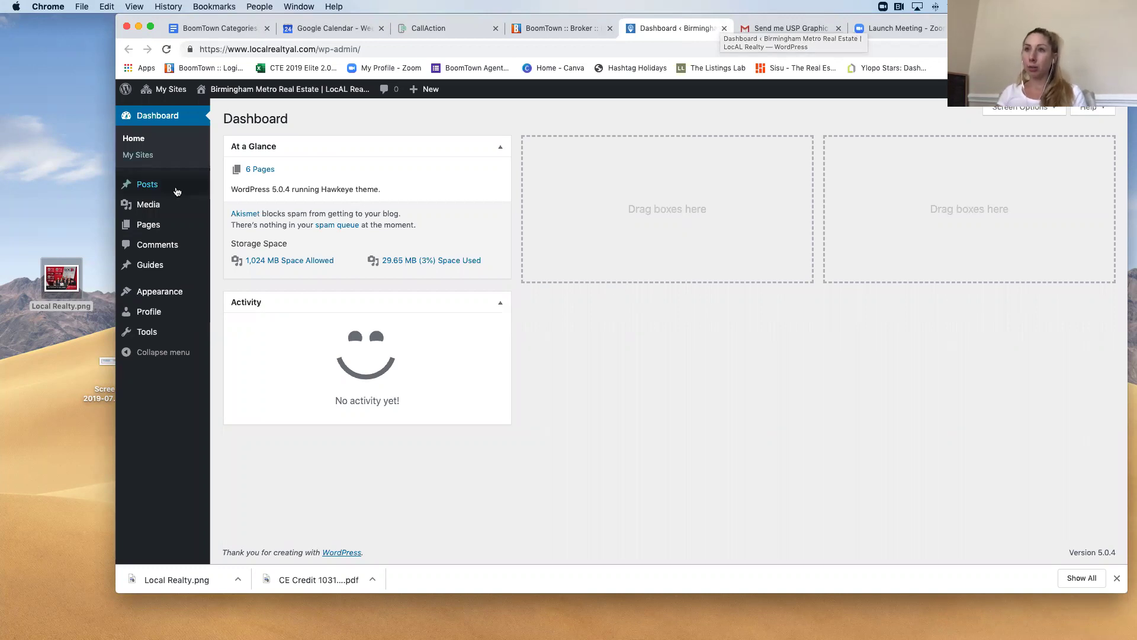
pyautogui.moveTo(157, 205)
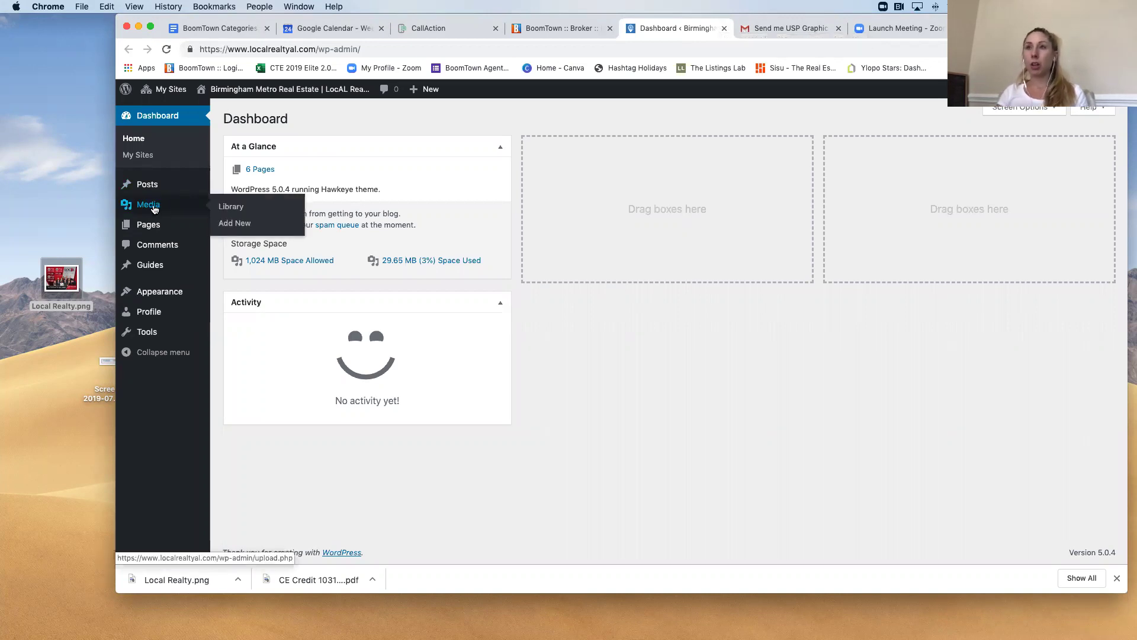
pyautogui.click(154, 207)
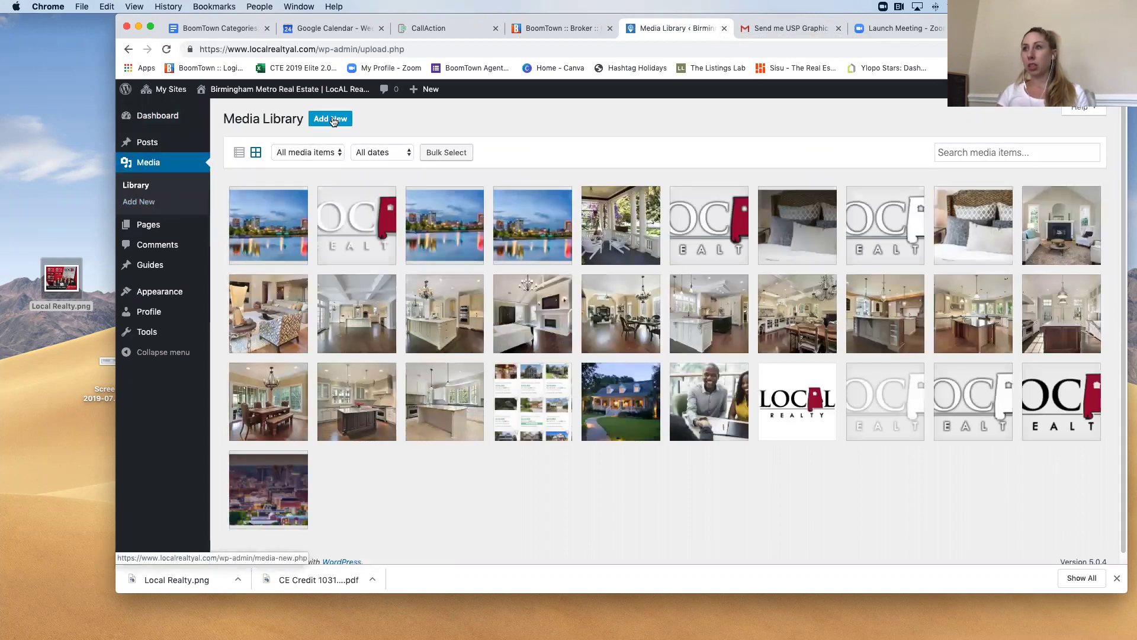
pyautogui.click(333, 118)
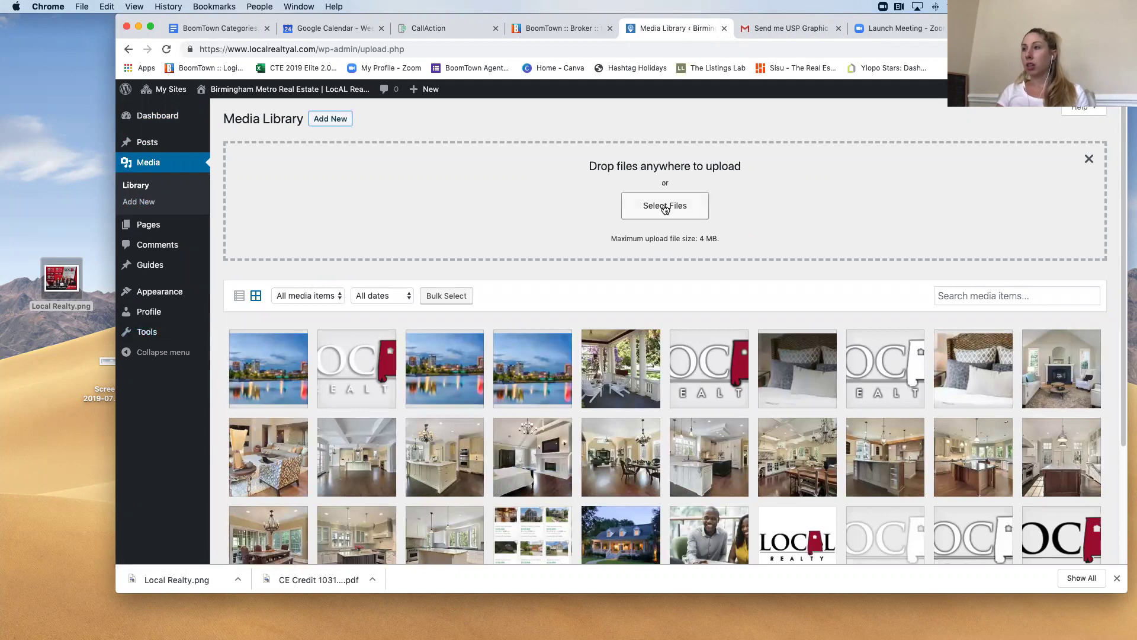
pyautogui.moveTo(61, 286); pyautogui.dragTo(664, 233)
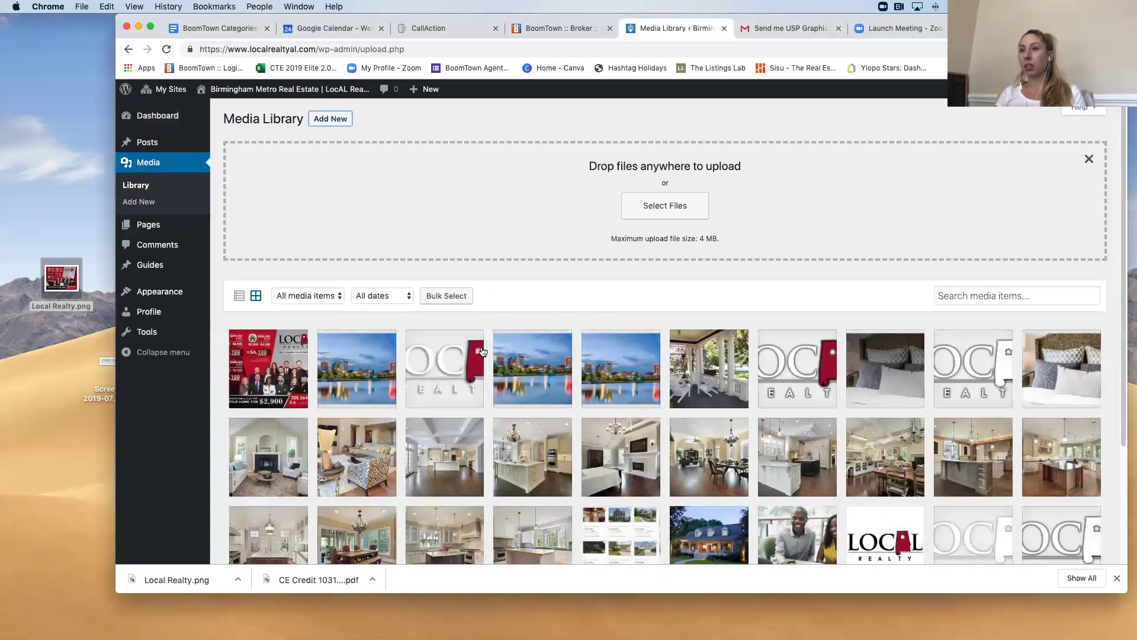
pyautogui.click(275, 377)
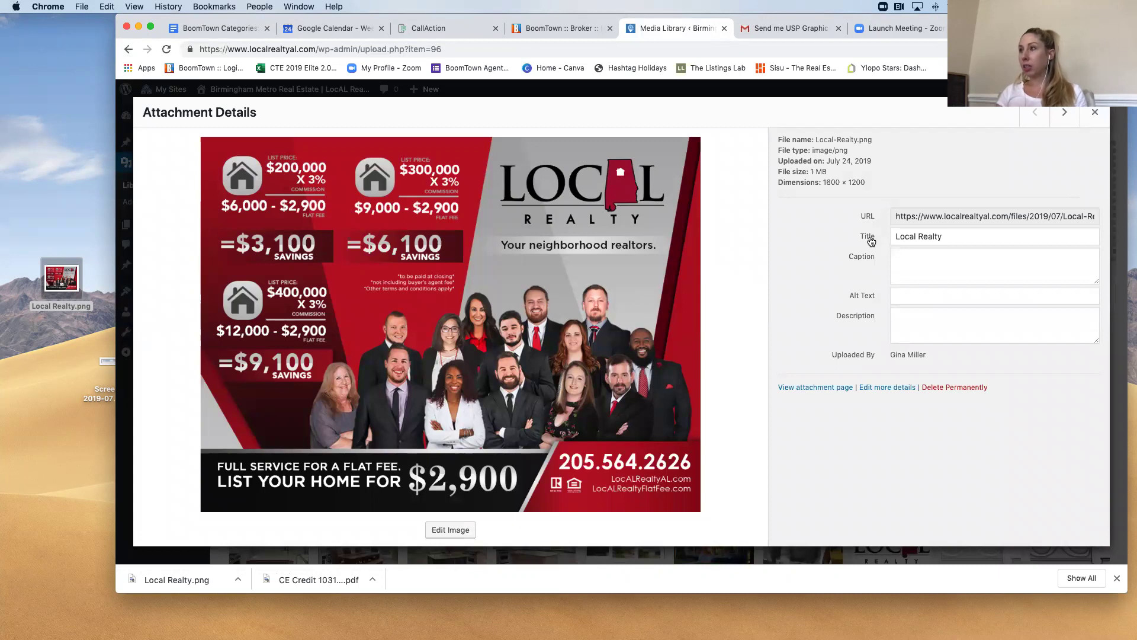
# - Open the flyer's attachment page at localrealtyal.com/local-realty/ and inspect it in DevTools
pyautogui.click(823, 388)
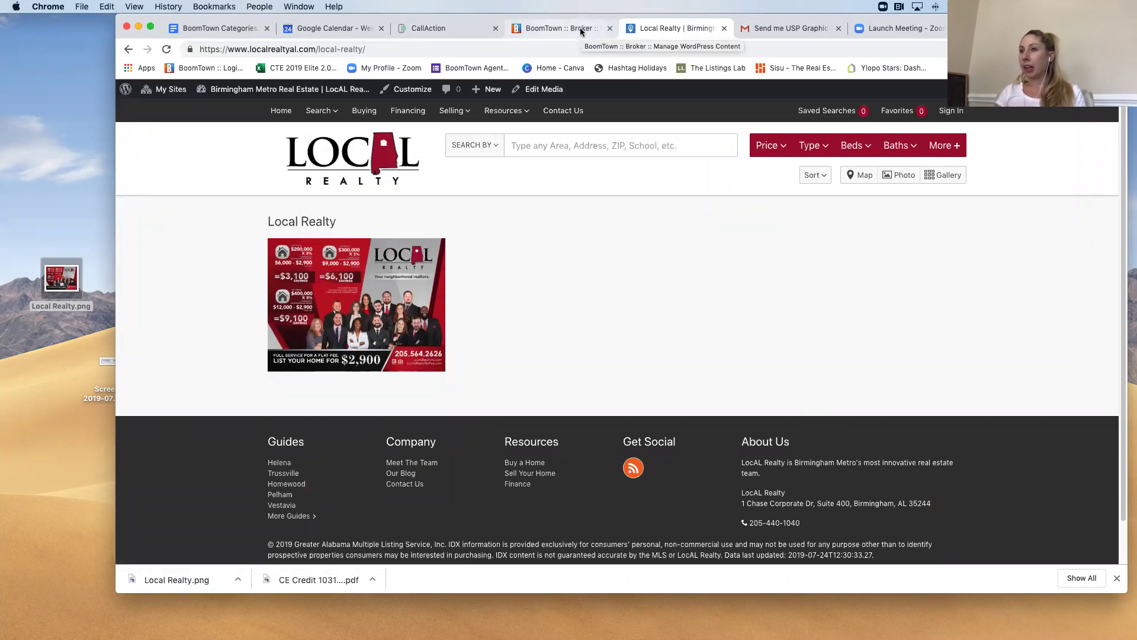
pyautogui.rightClick(783, 285)
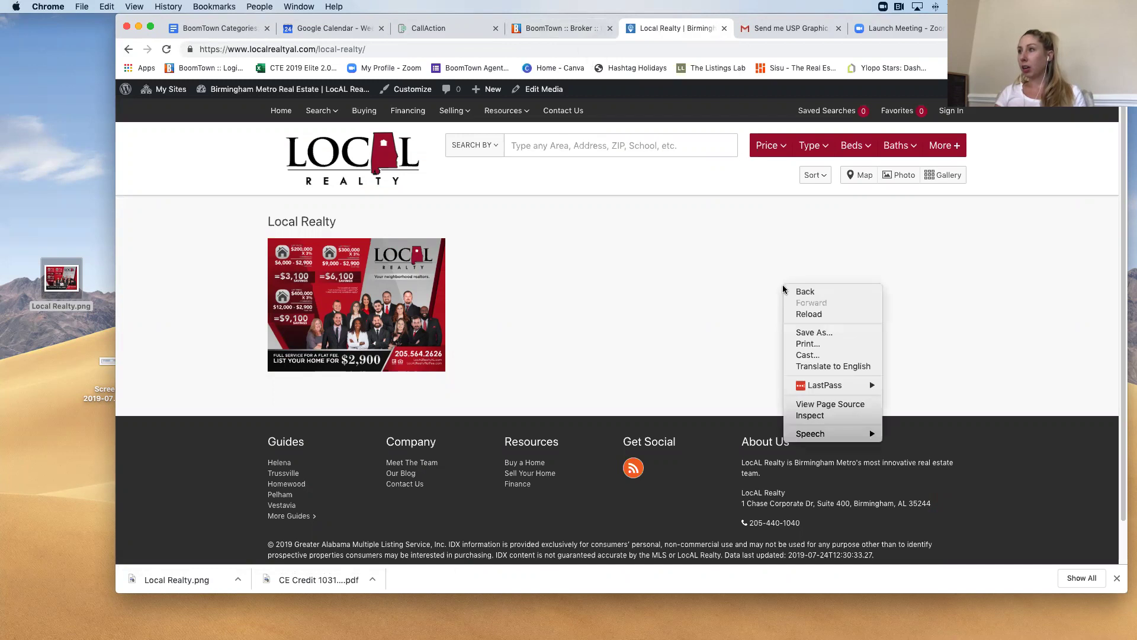
pyautogui.click(831, 416)
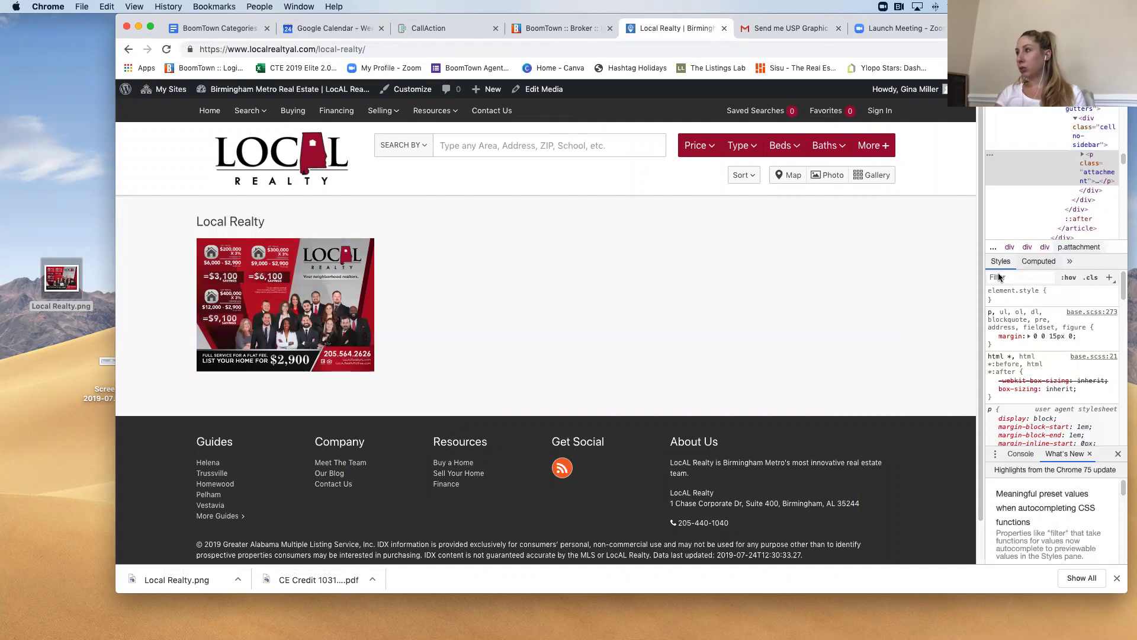
# - Open Local-Realty.png by itself and copy its img element's HTML with Copy element
pyautogui.click(317, 314)
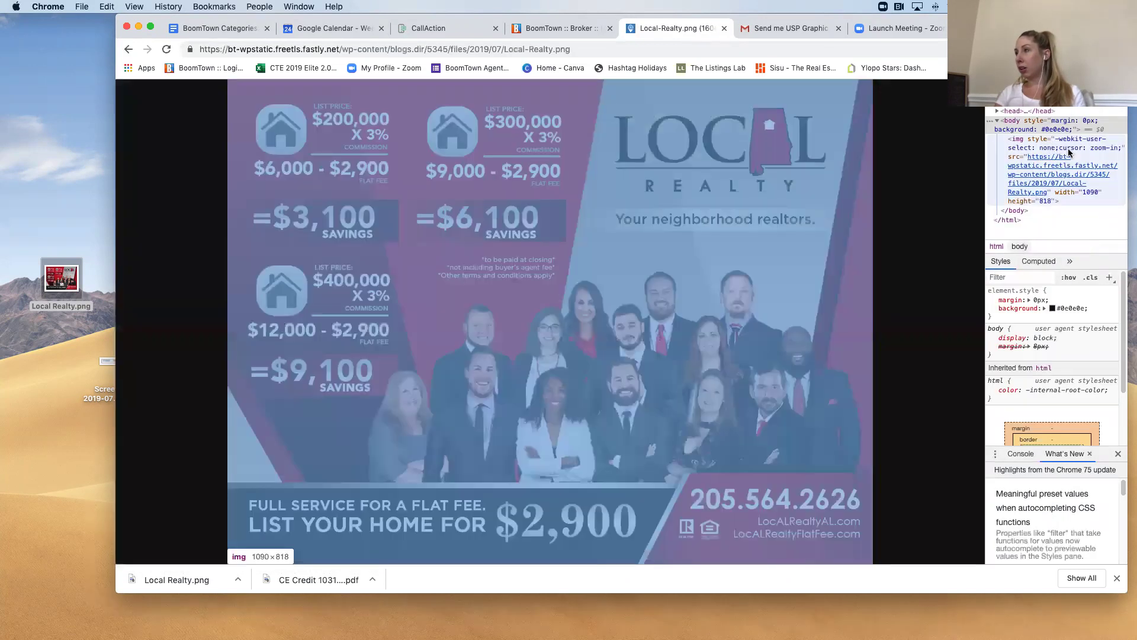
pyautogui.click(1011, 143)
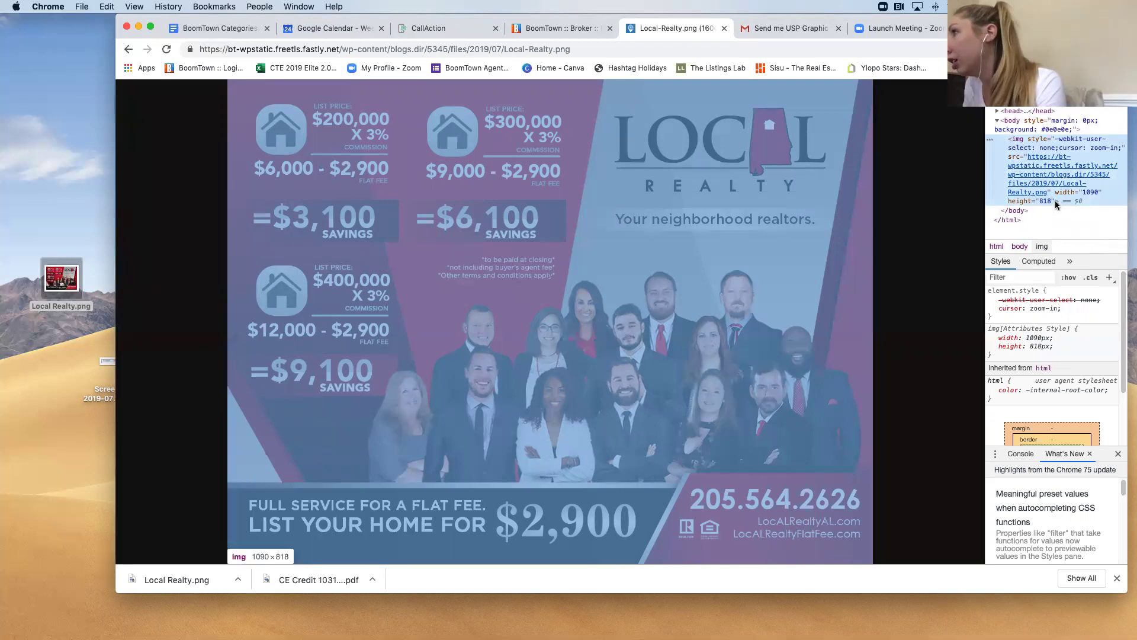
pyautogui.rightClick(1028, 147)
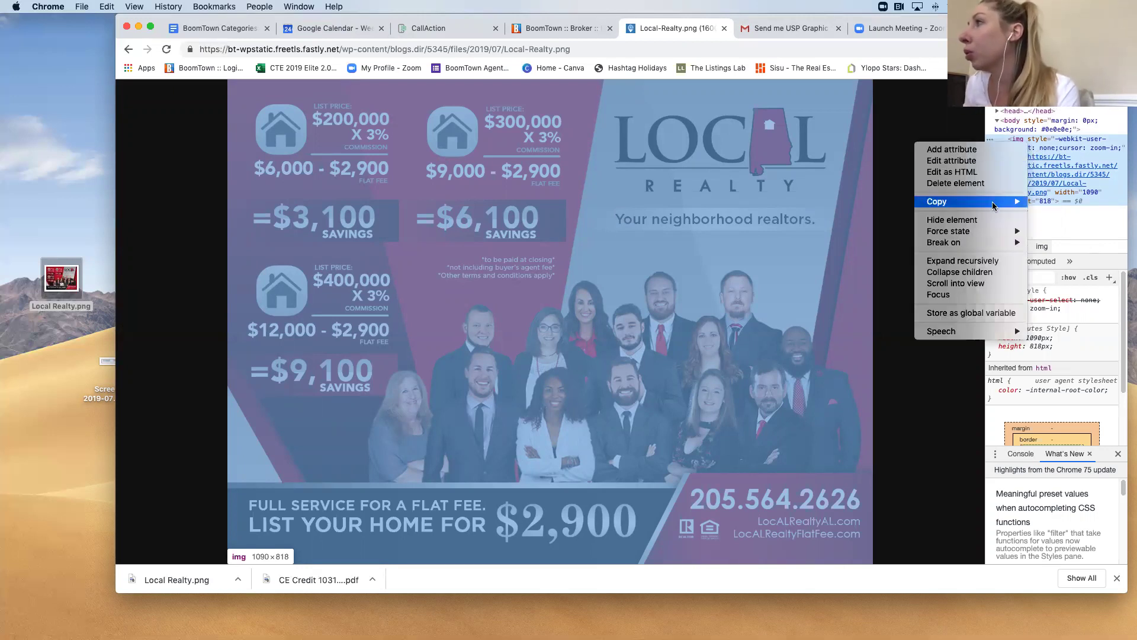
pyautogui.moveTo(992, 202)
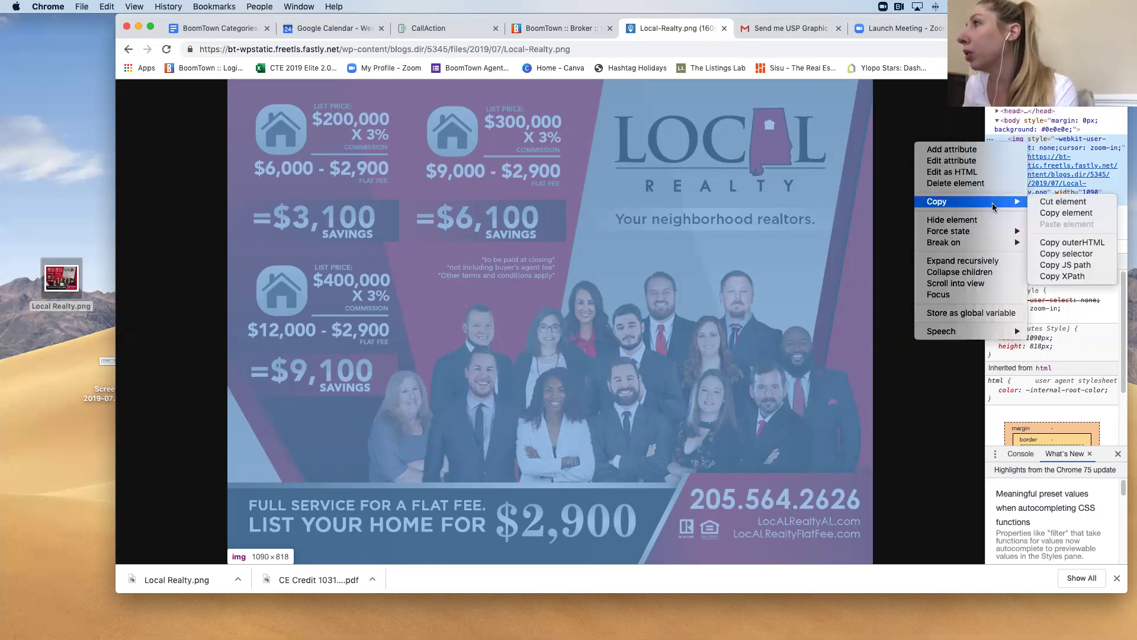
pyautogui.click(1081, 214)
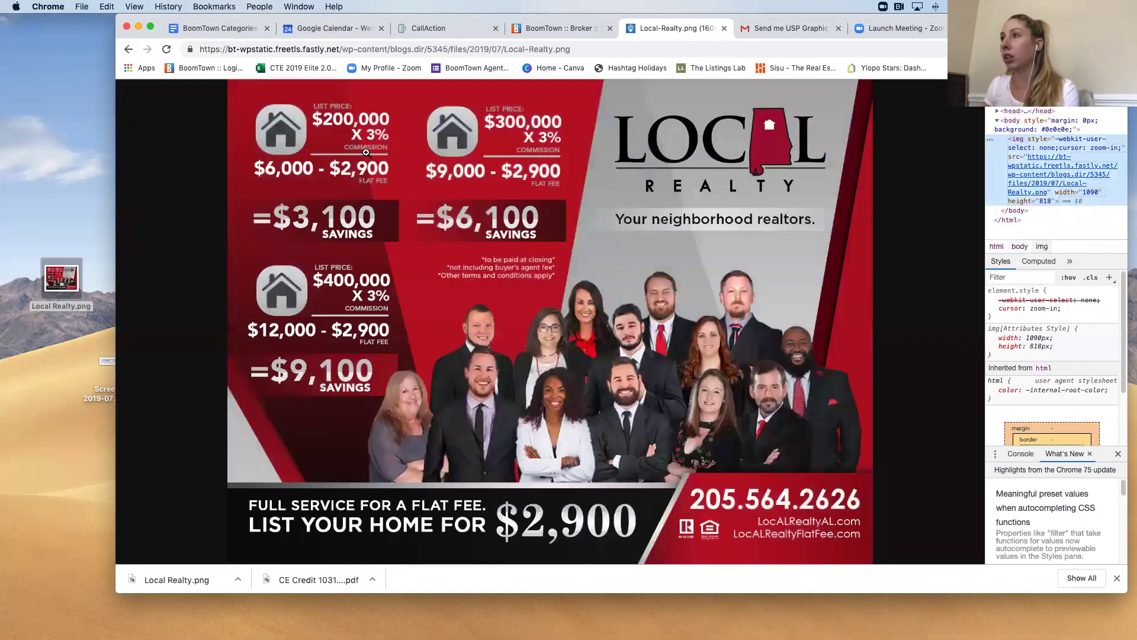
# - Back in BoomTown, go to Marketing > Email Templates and create a new template
pyautogui.click(562, 34)
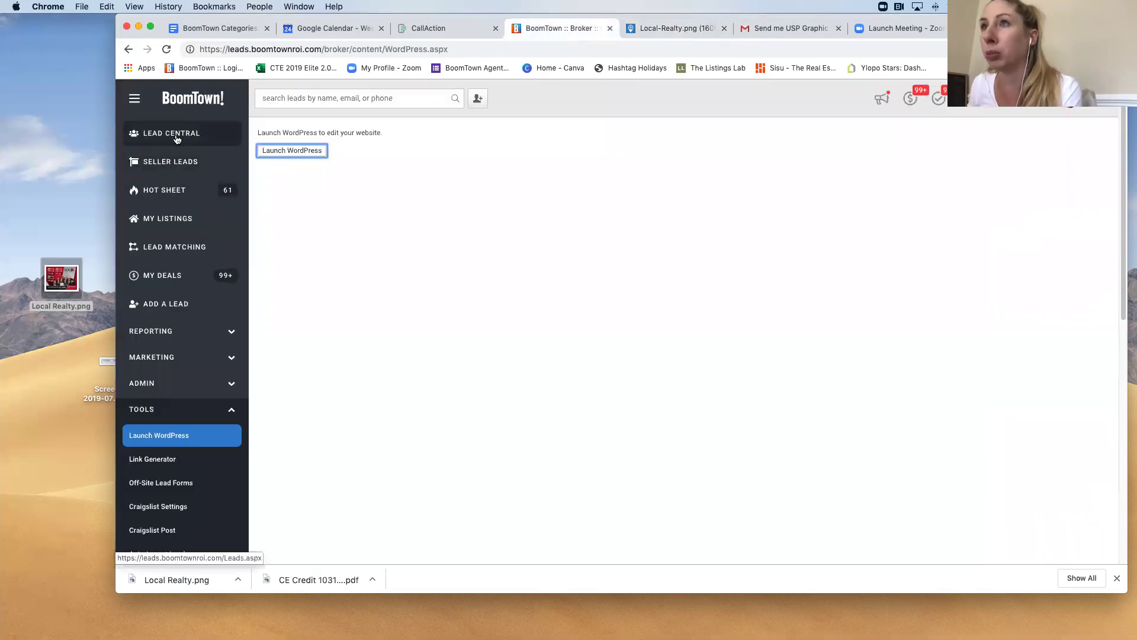
pyautogui.click(185, 360)
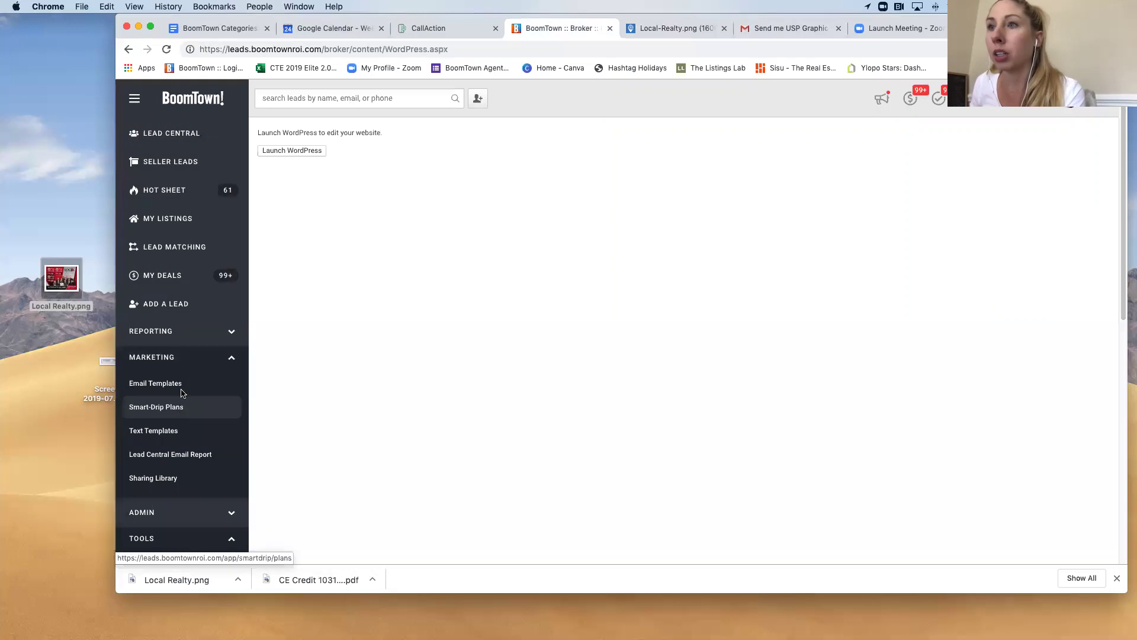
pyautogui.click(185, 385)
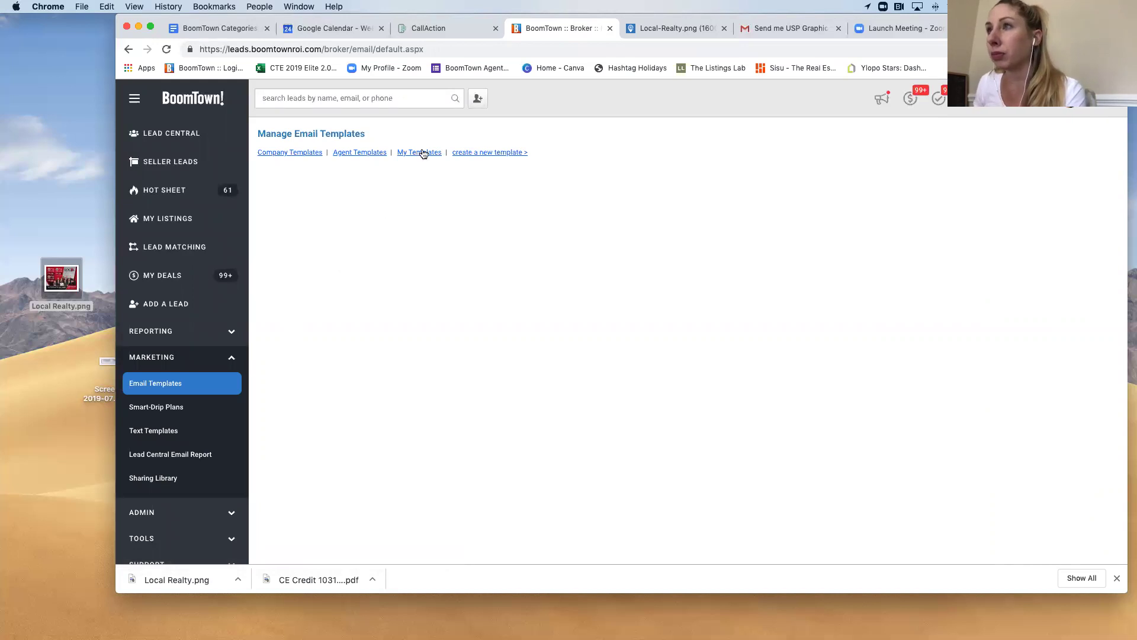
pyautogui.click(499, 155)
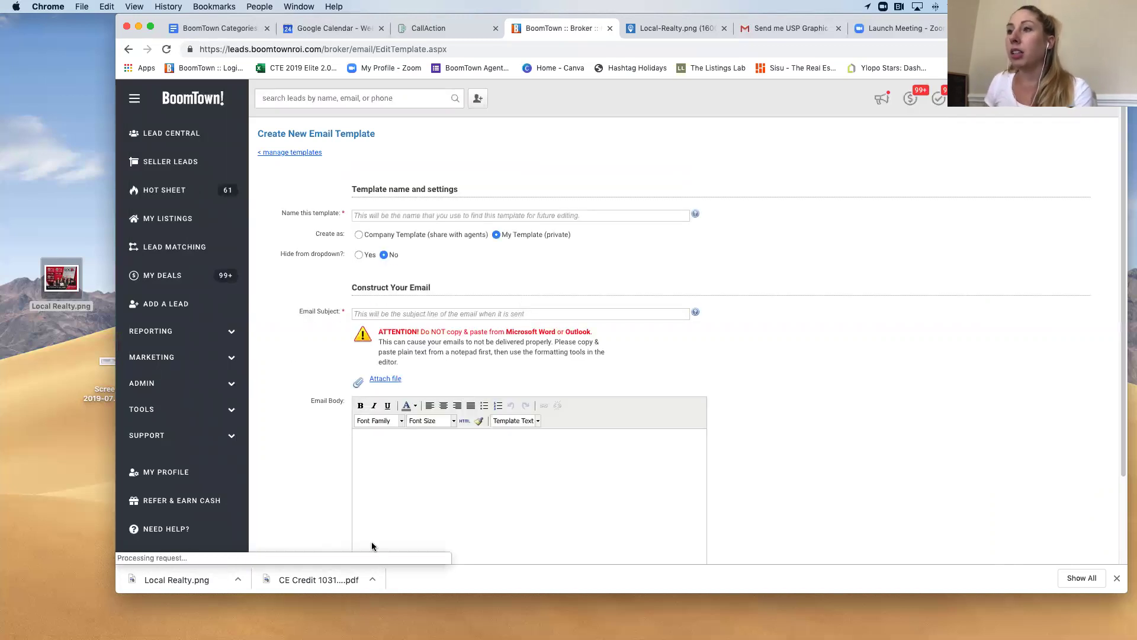
# - Name the template 'USP for Local Realty' and scroll down to the subject and body fields
pyautogui.click(375, 214)
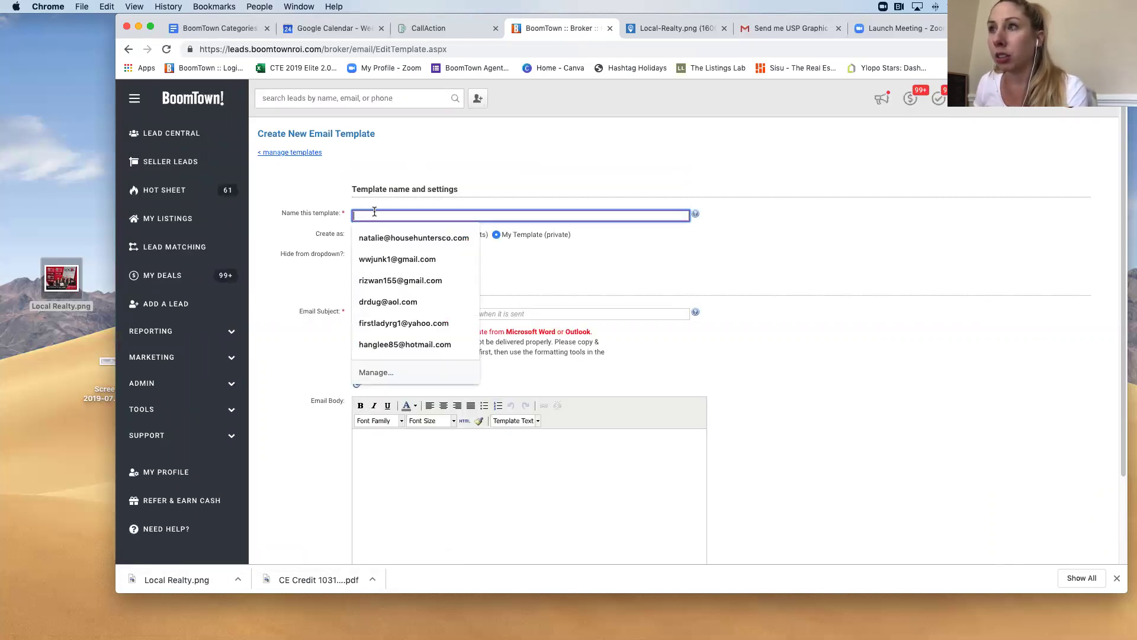
pyautogui.write('Local Realty')
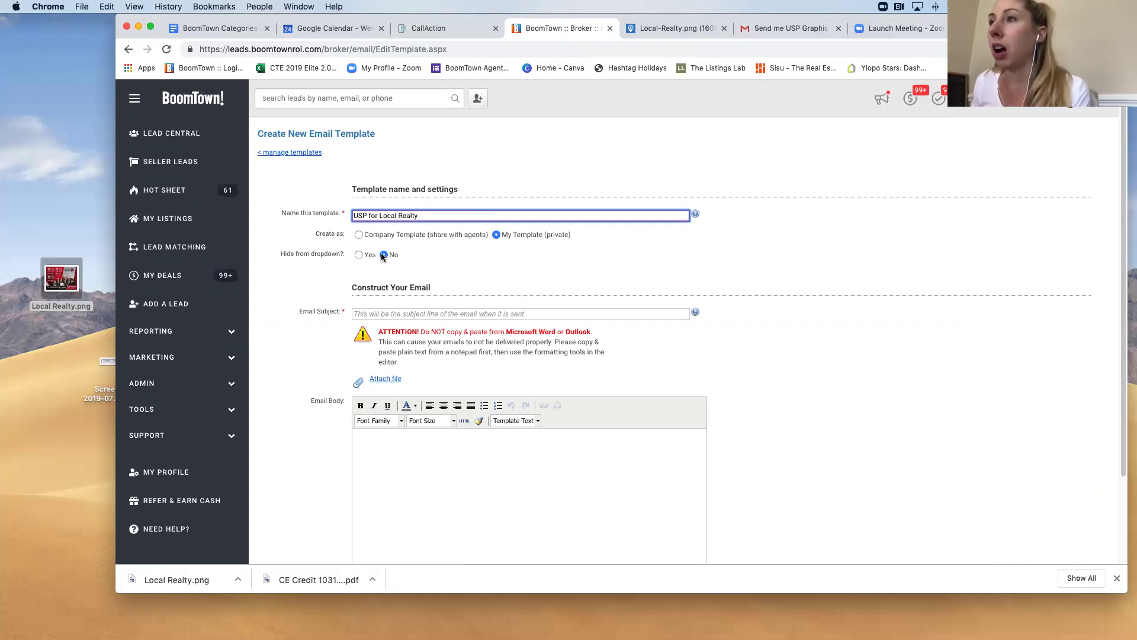
pyautogui.scroll(-1, 383, 375)
pyautogui.scroll(-4, 419, 426)
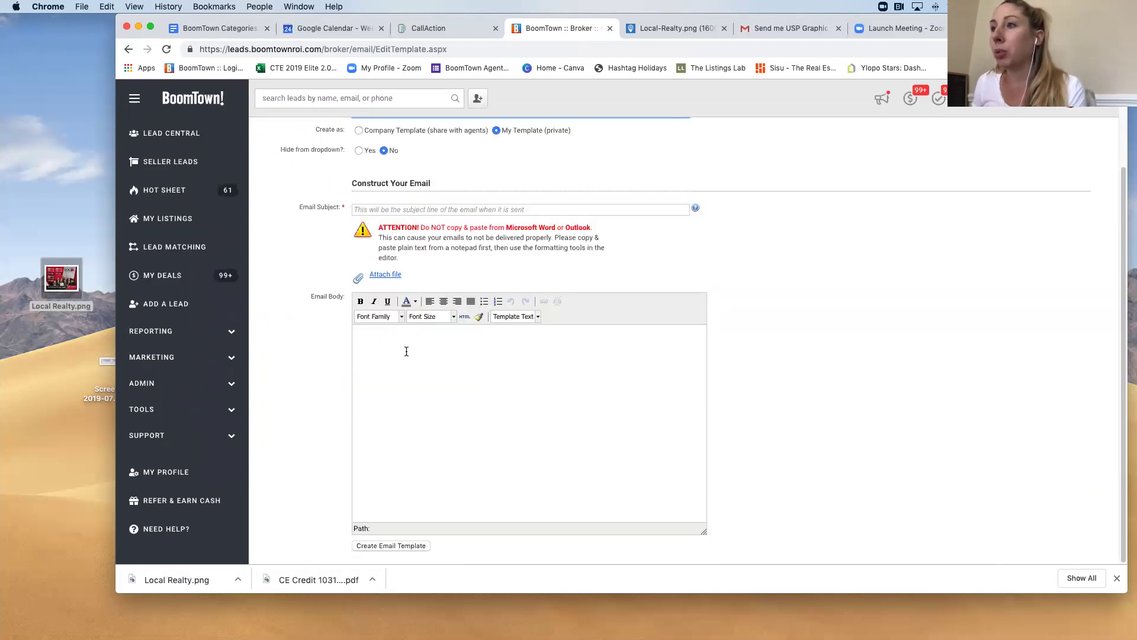
# - Paste the copied flyer img tag into the email body's HTML source and apply it
pyautogui.click(465, 317)
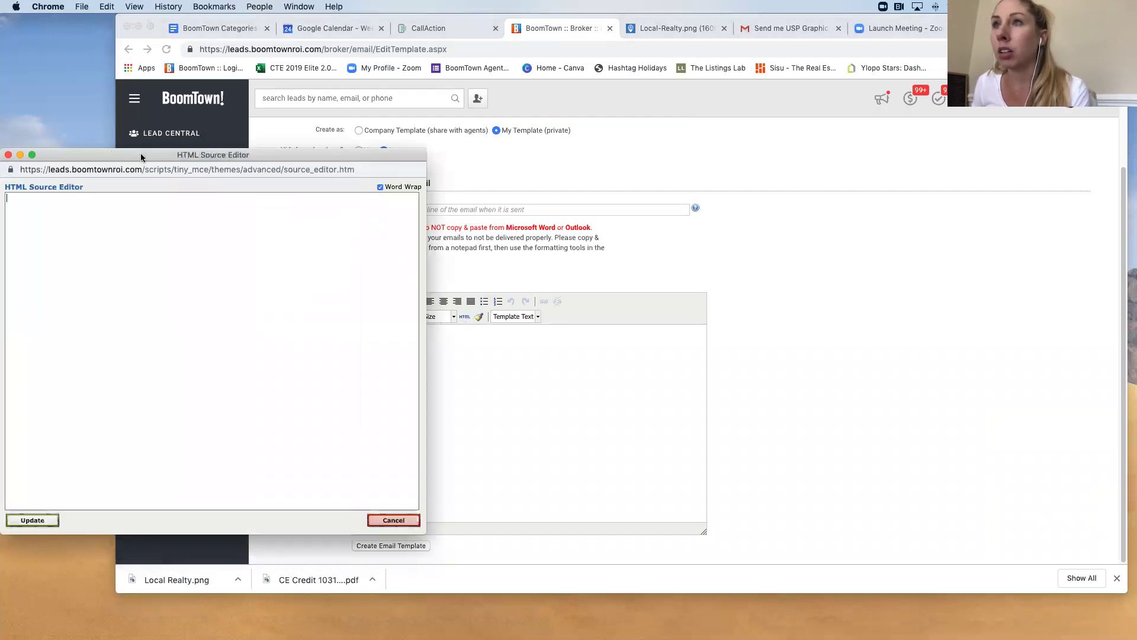
pyautogui.moveTo(141, 157); pyautogui.dragTo(195, 152)
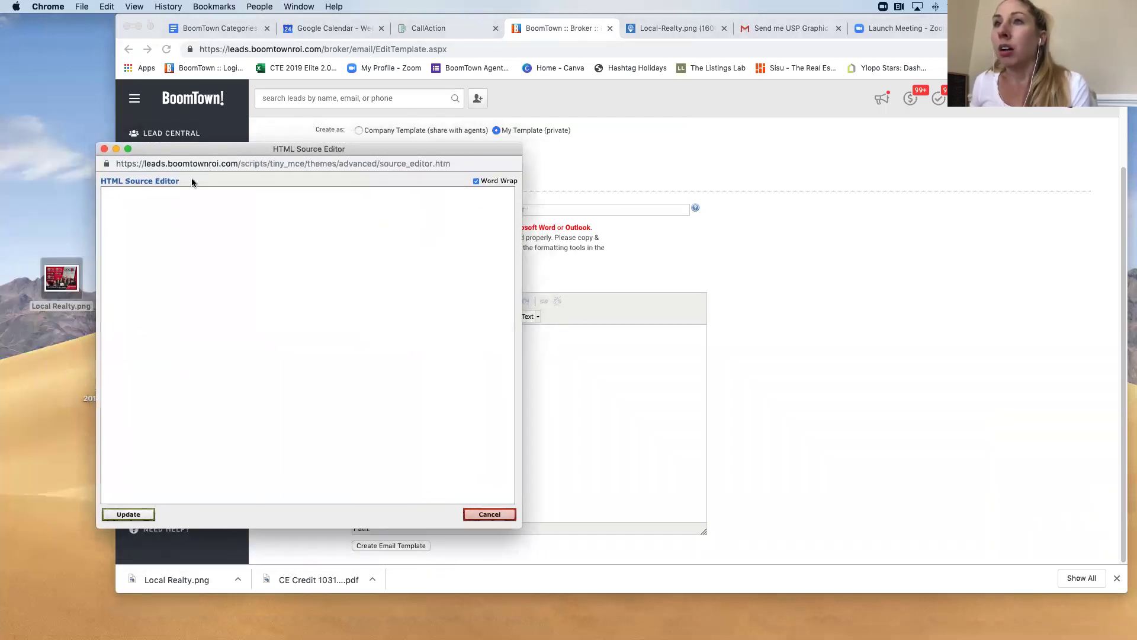
pyautogui.rightClick(113, 196)
pyautogui.click(163, 273)
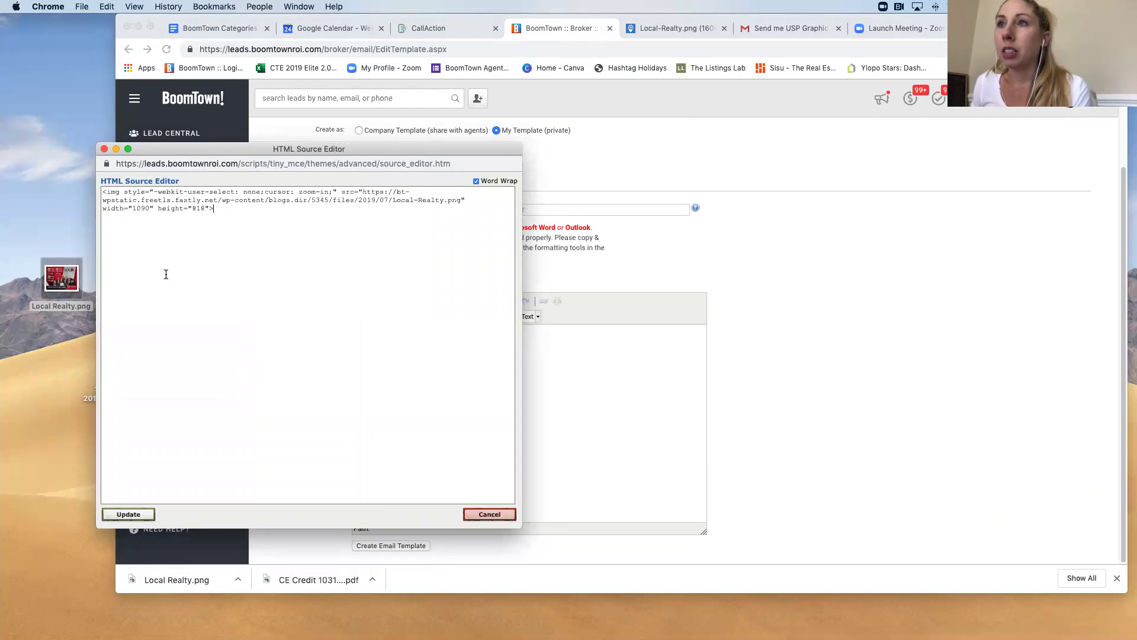
pyautogui.click(126, 520)
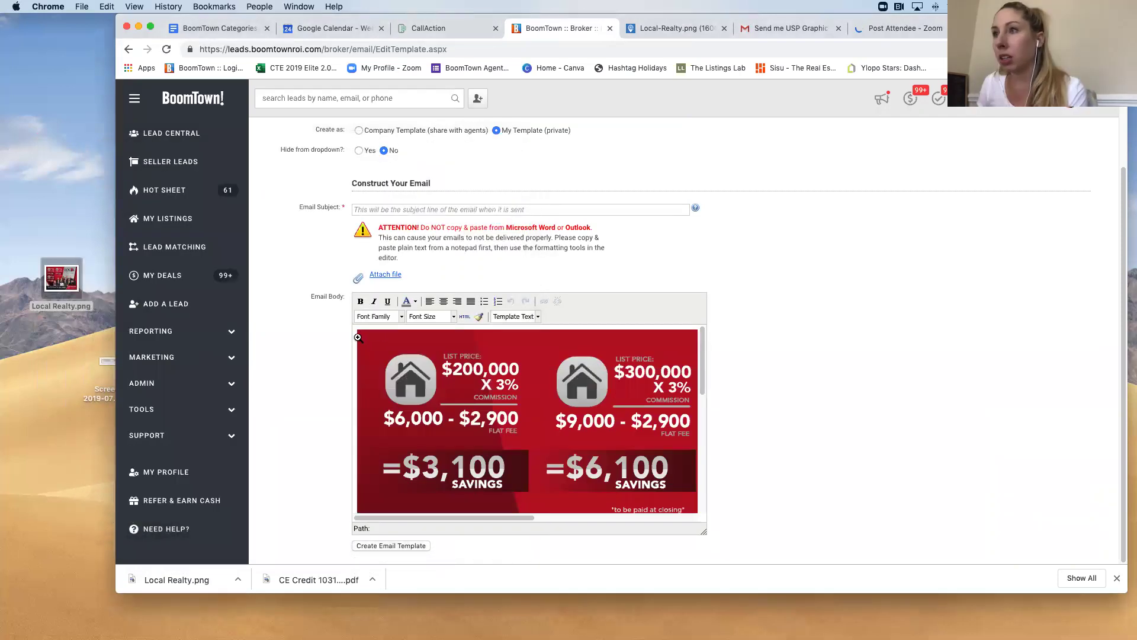
pyautogui.scroll(3, 498, 483)
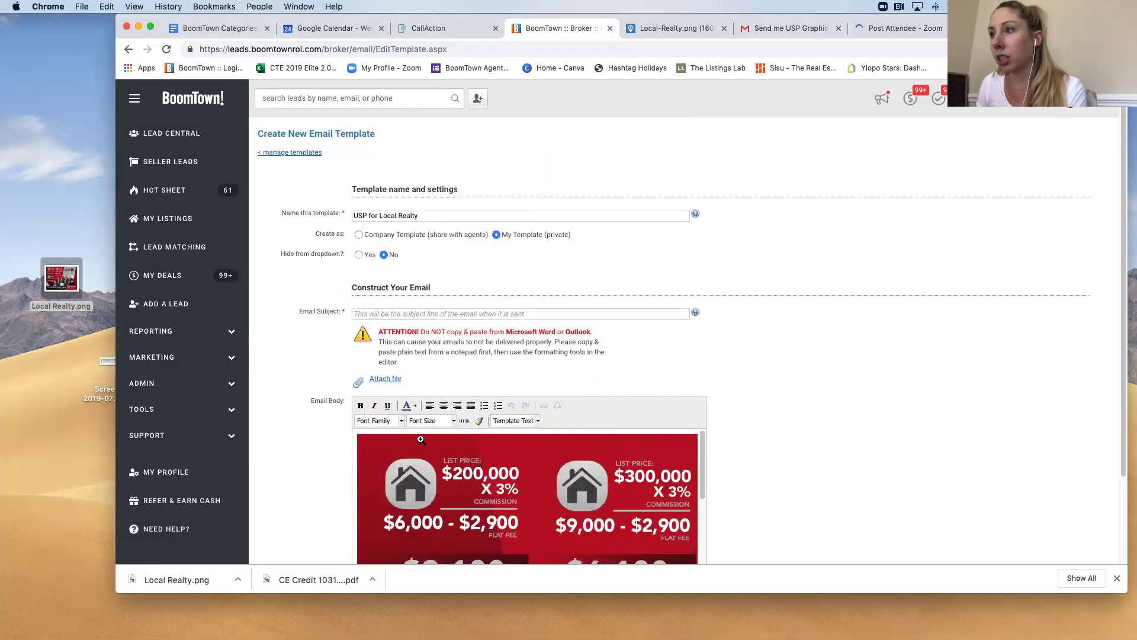
pyautogui.scroll(-8, 433, 470)
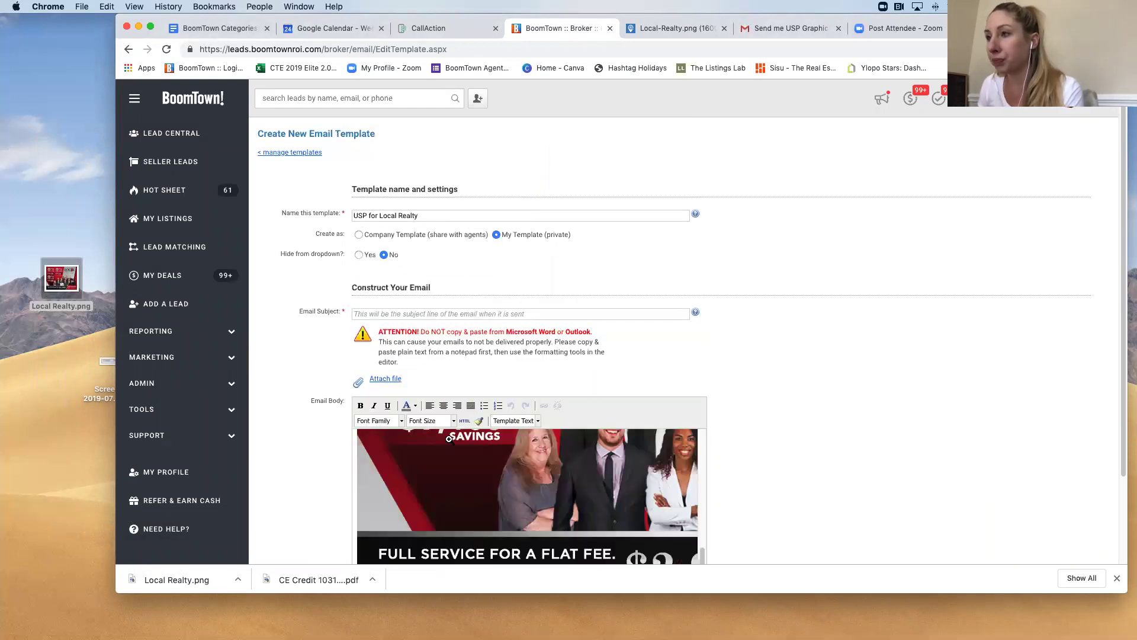
pyautogui.scroll(-4, 746, 328)
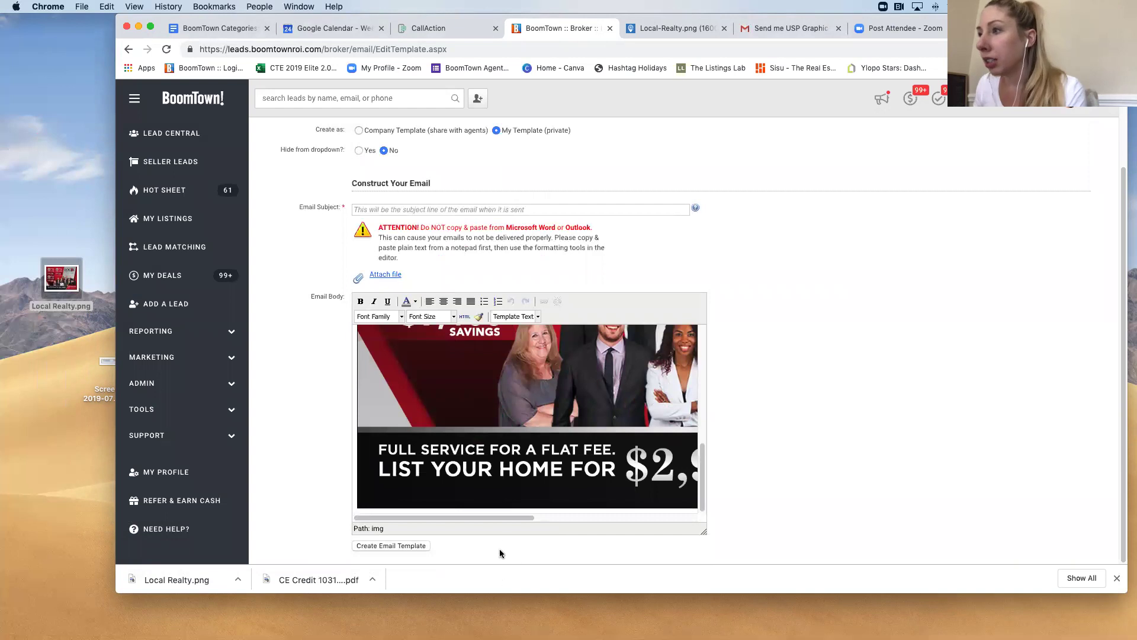
pyautogui.moveTo(523, 519); pyautogui.dragTo(707, 519)
pyautogui.scroll(3, 517, 478)
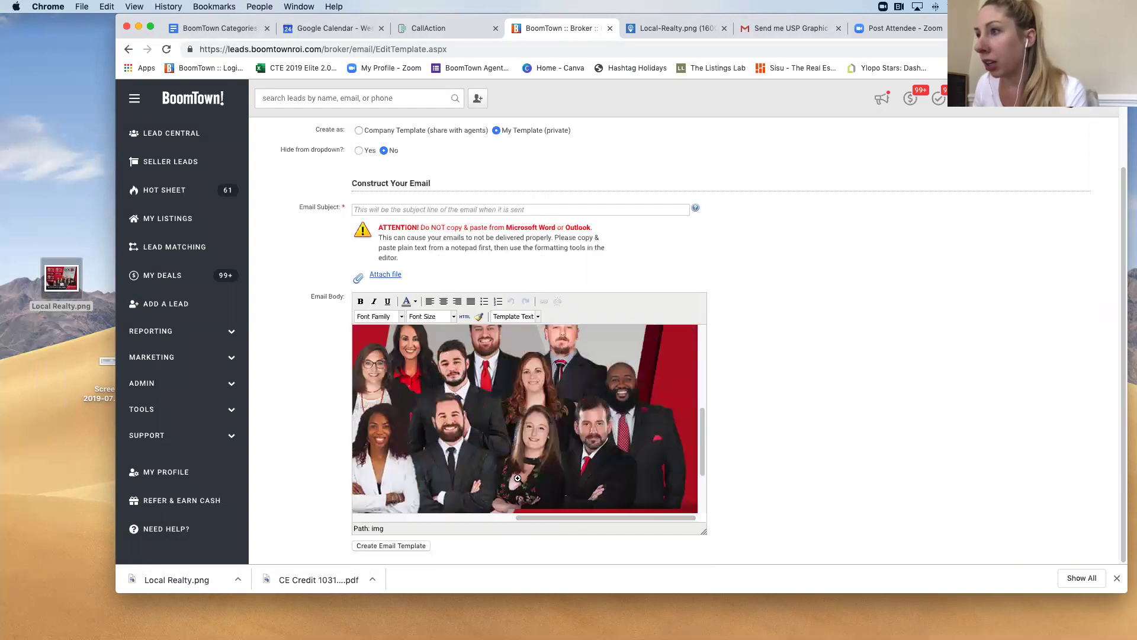
pyautogui.moveTo(558, 518); pyautogui.dragTo(397, 519)
pyautogui.scroll(3, 398, 359)
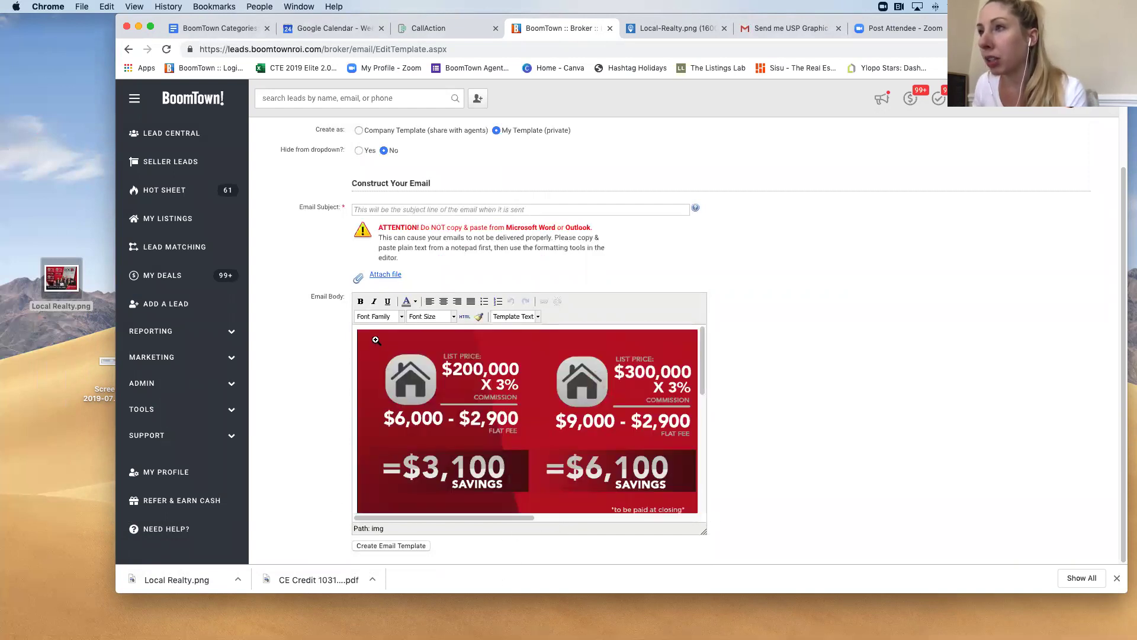
# - Add blank lines before the img tag in the HTML source, leaving an empty line above the flyer
pyautogui.click(466, 316)
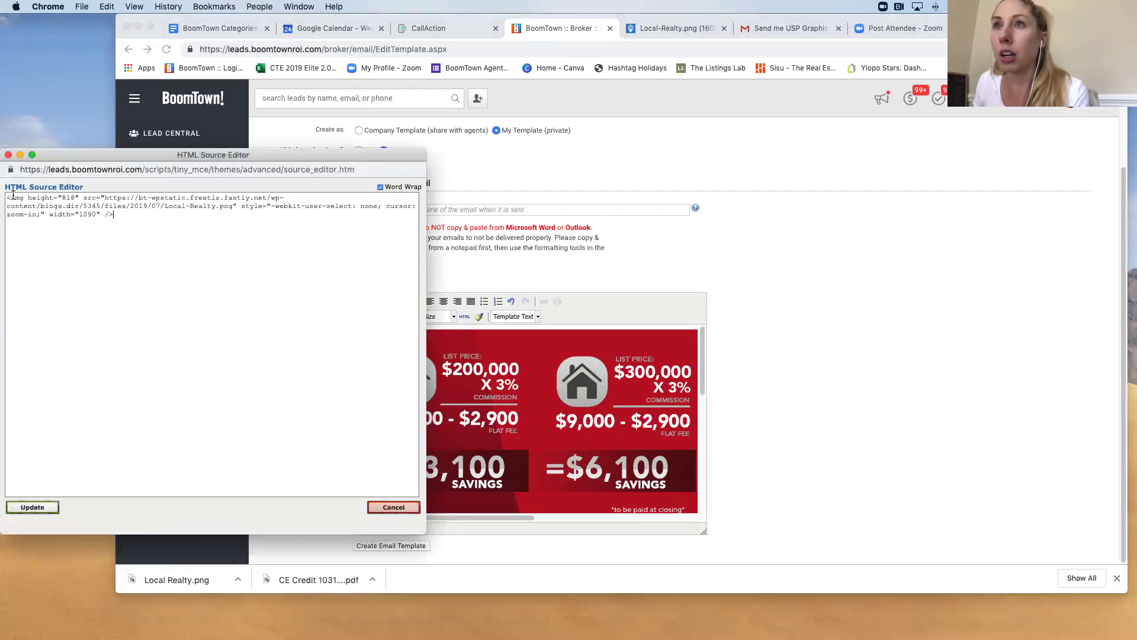
pyautogui.press('Return')
pyautogui.press('Return')
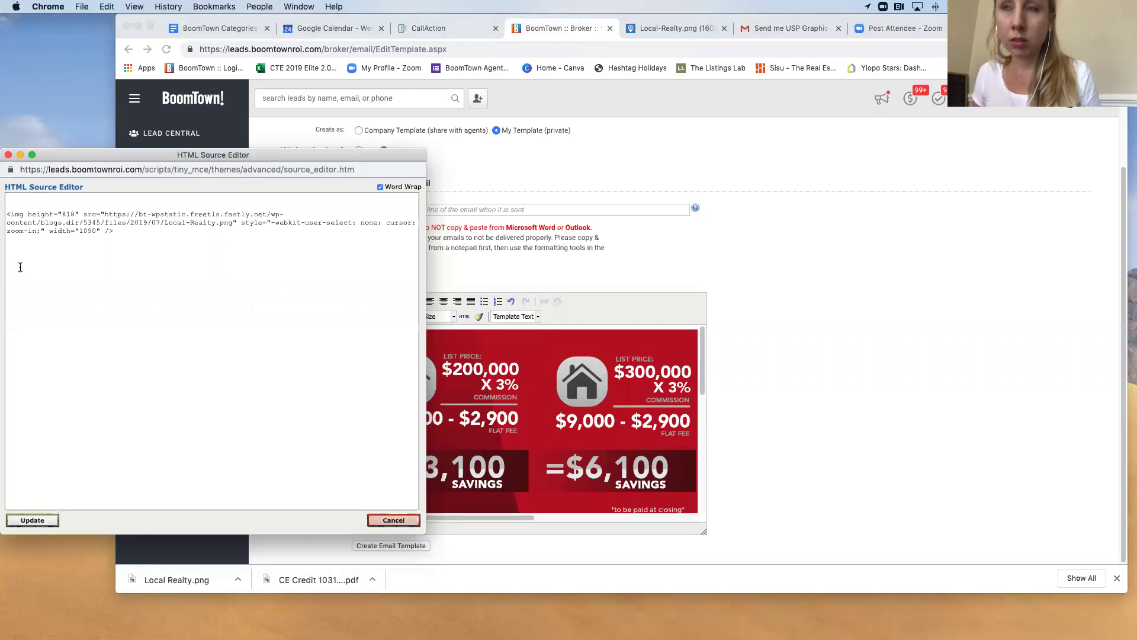
pyautogui.write('b')
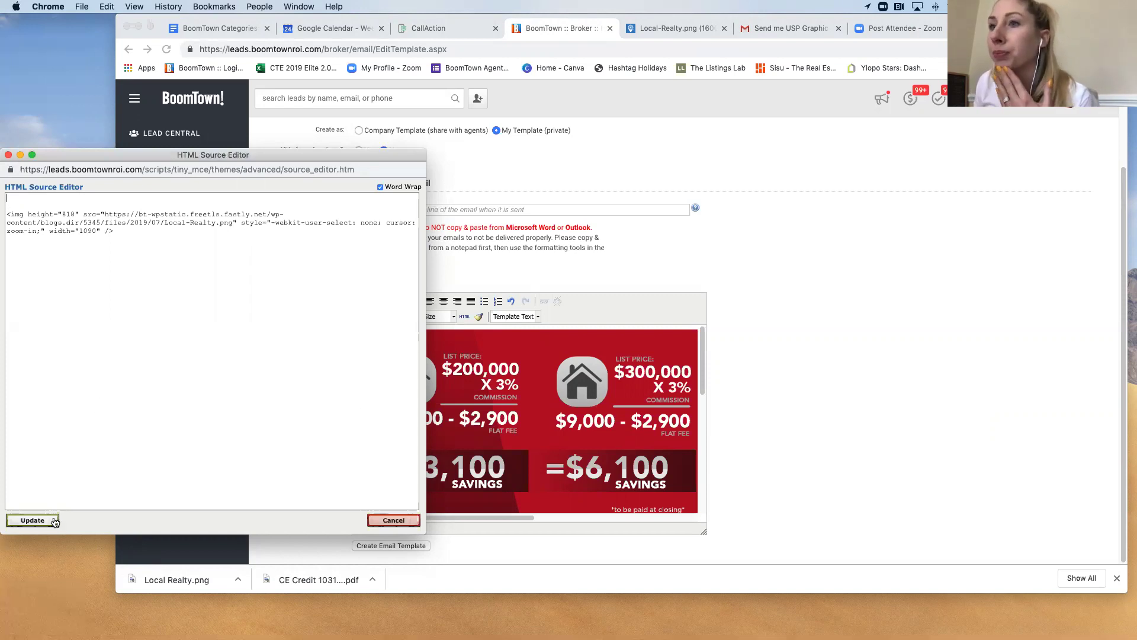
pyautogui.click(32, 520)
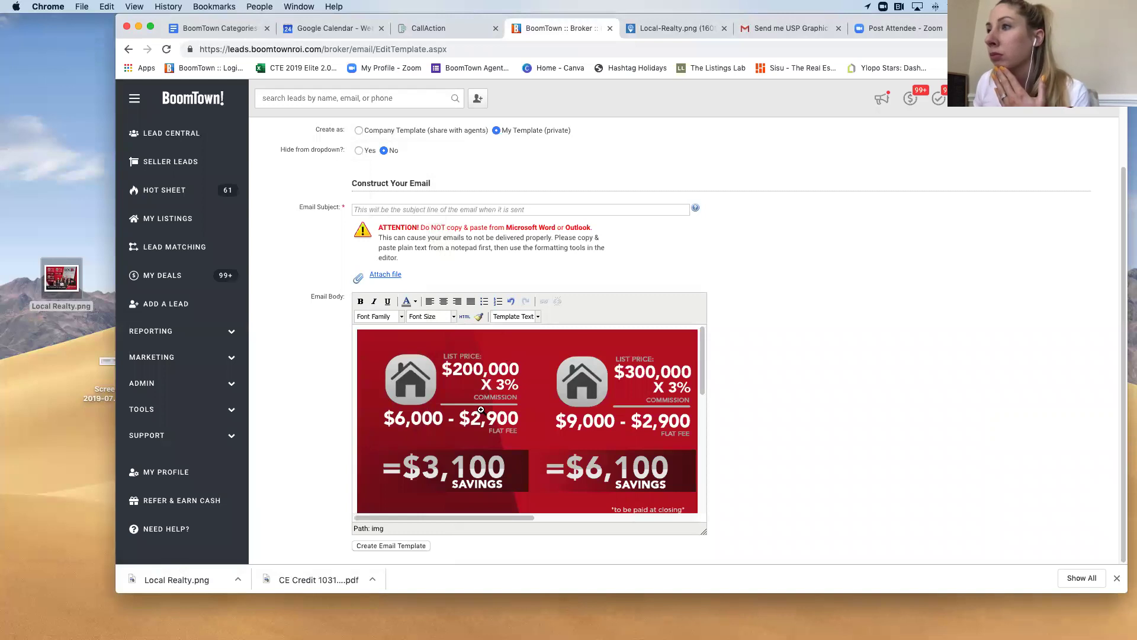
pyautogui.click(360, 335)
pyautogui.press('Return')
pyautogui.press('Return')
pyautogui.press('Return')
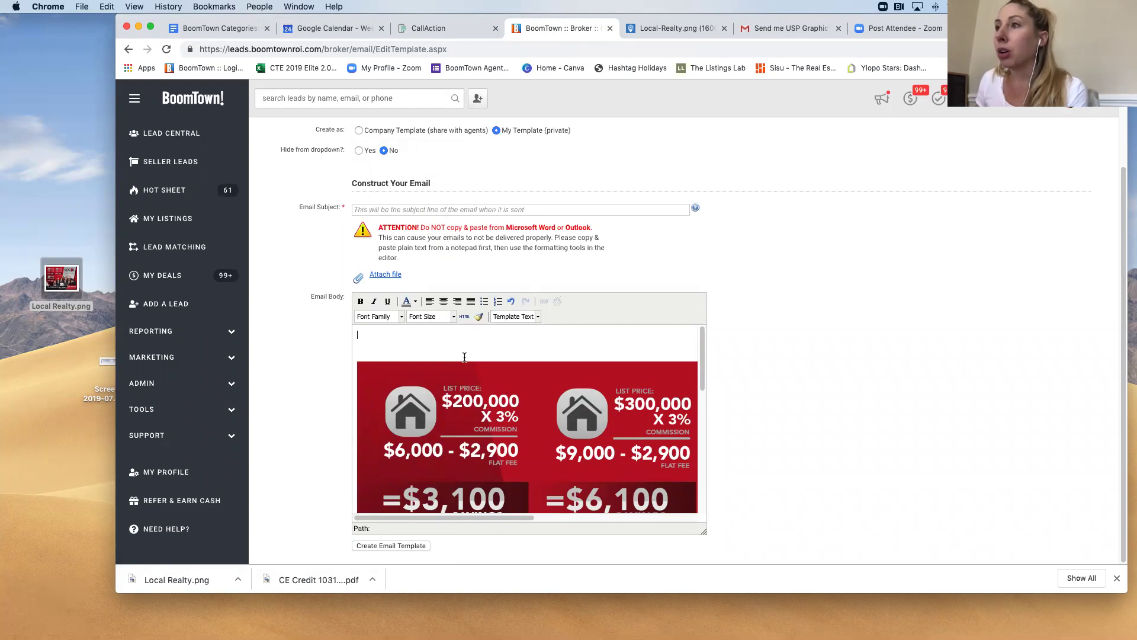
# - Type placeholder text 'sfjsld' on the empty line above the flyer image
pyautogui.scroll(-1, 462, 360)
pyautogui.write('sfjsld')
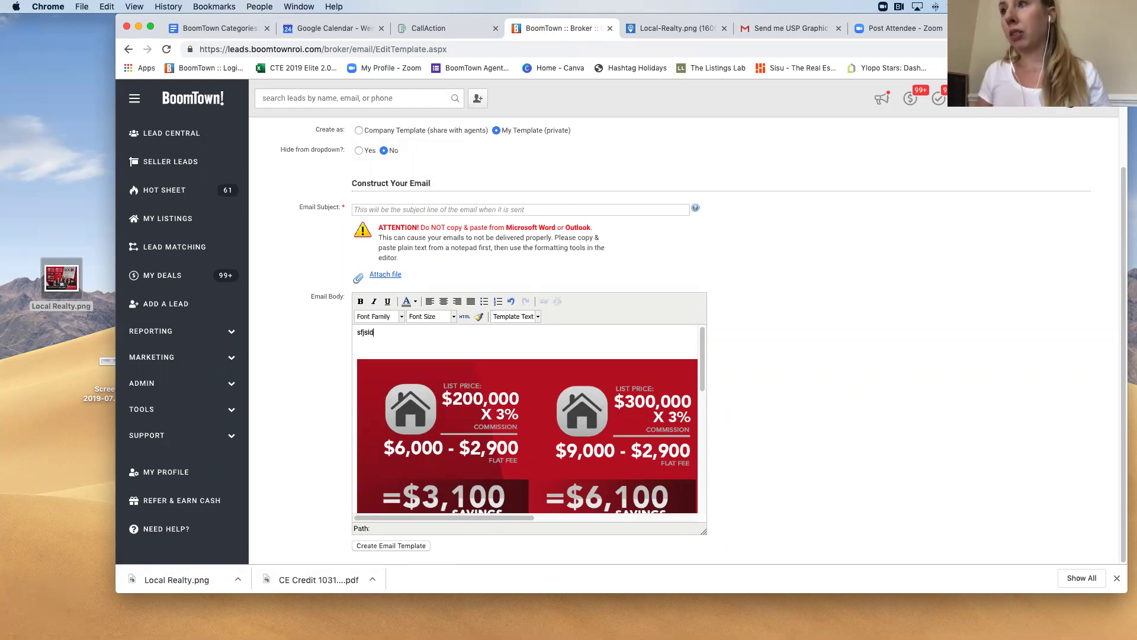
pyautogui.scroll(-5, 455, 362)
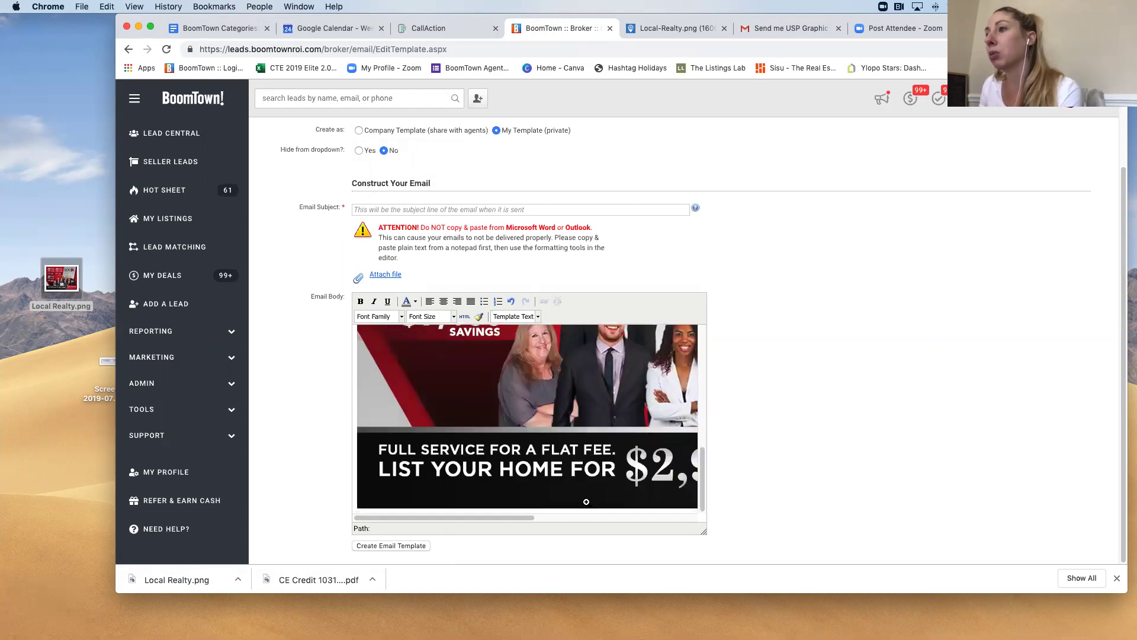
pyautogui.scroll(10, 566, 464)
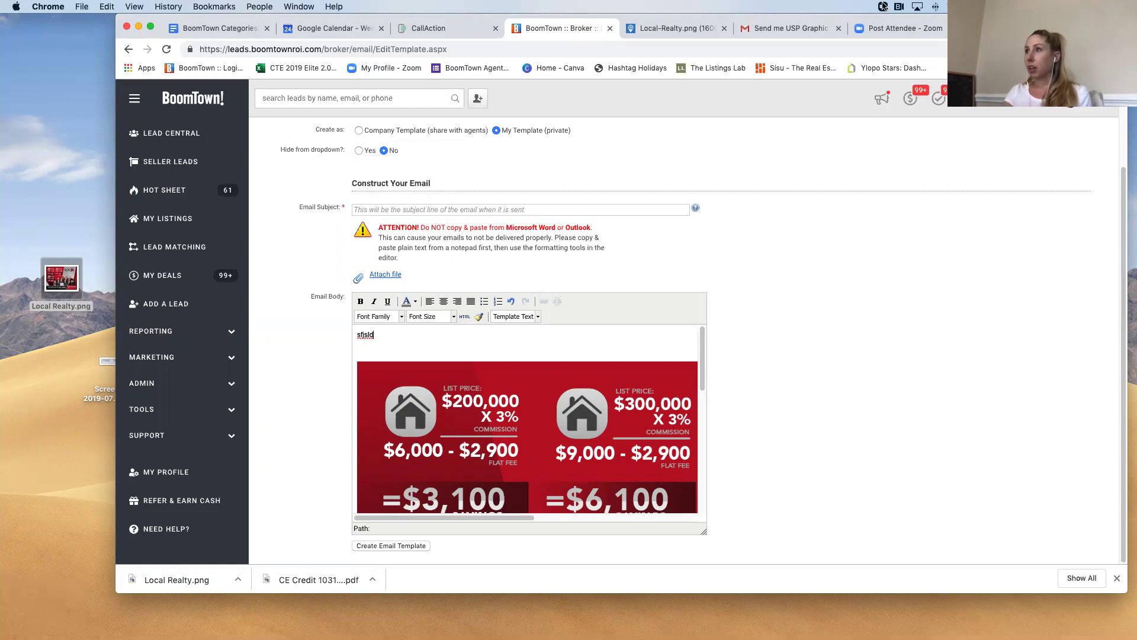
# - On the Local-Realty.png tab, zoom the flyer to its full 1600 × 1200 size
pyautogui.click(656, 31)
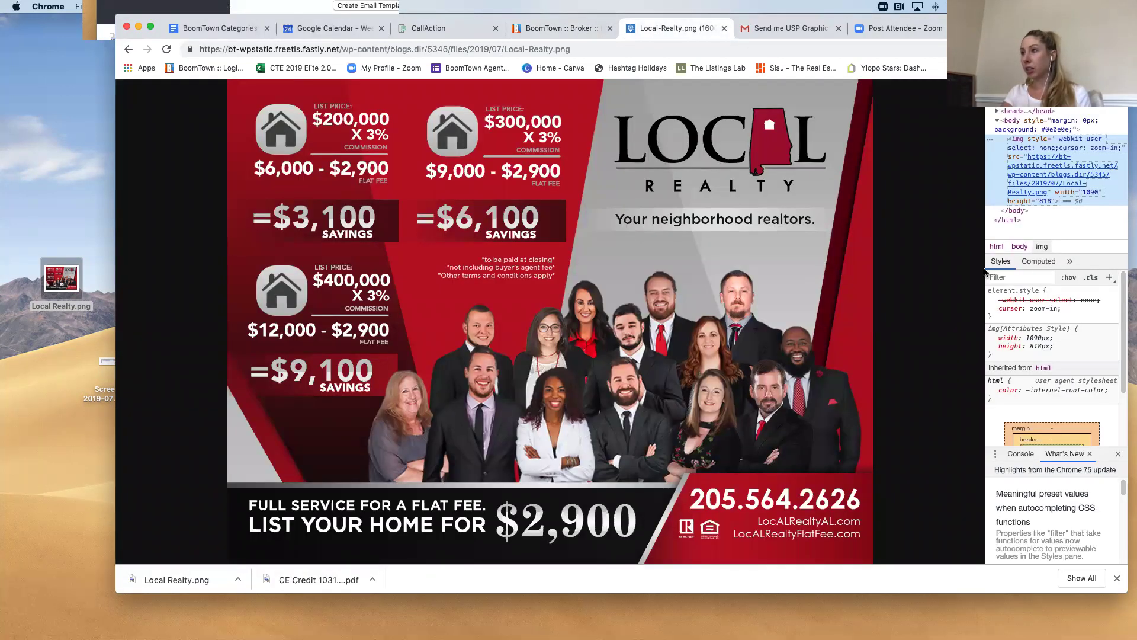
pyautogui.rightClick(940, 268)
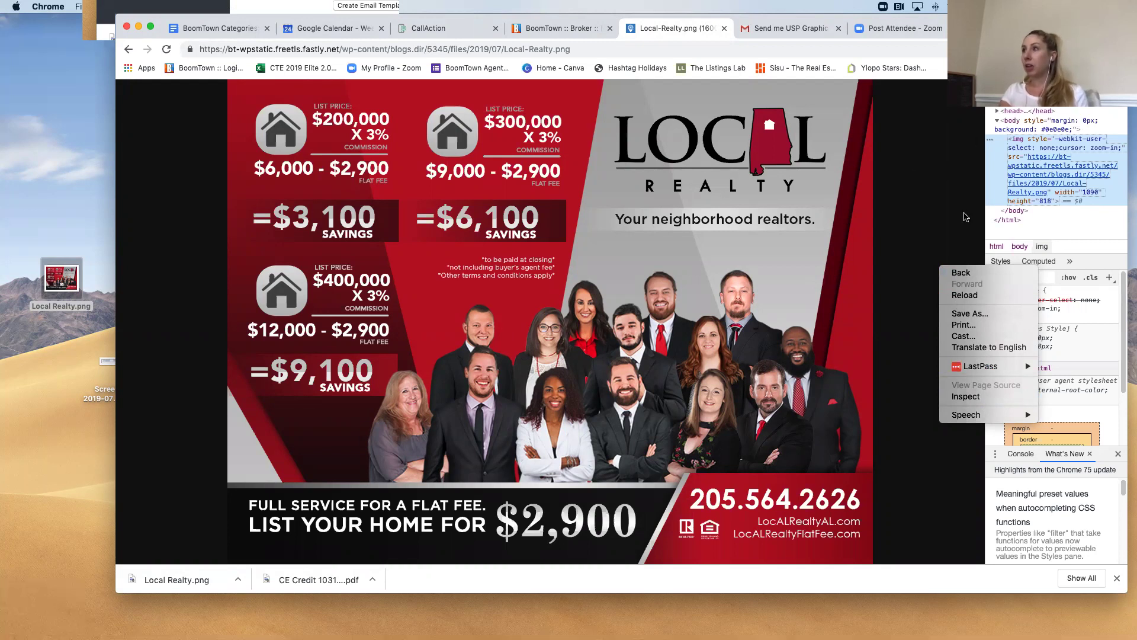
pyautogui.click(797, 226)
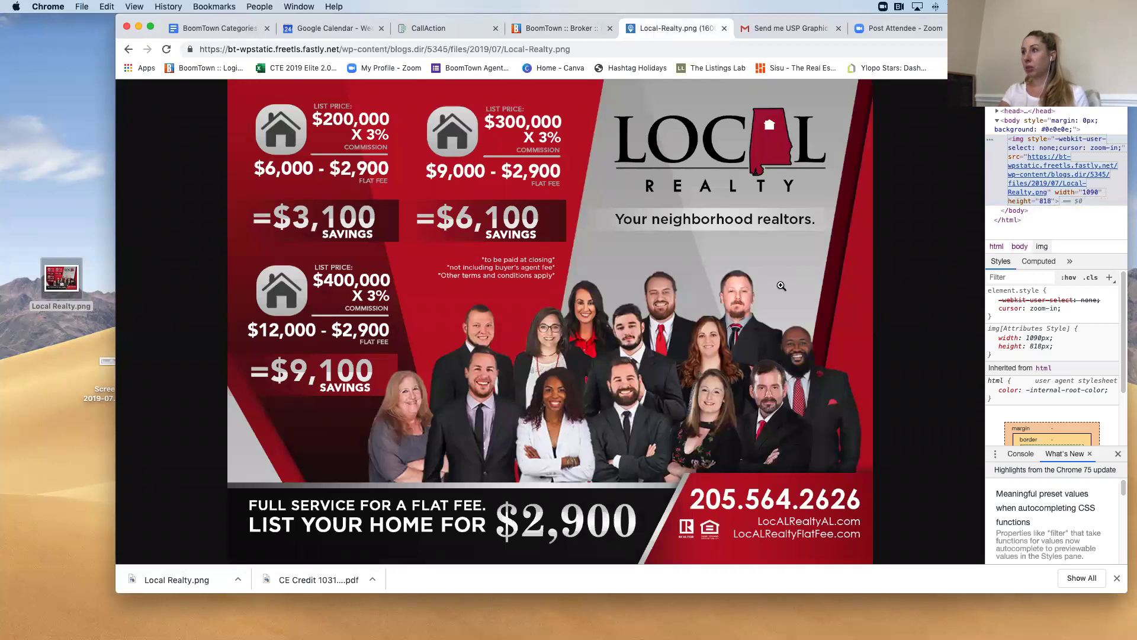
pyautogui.click(786, 286)
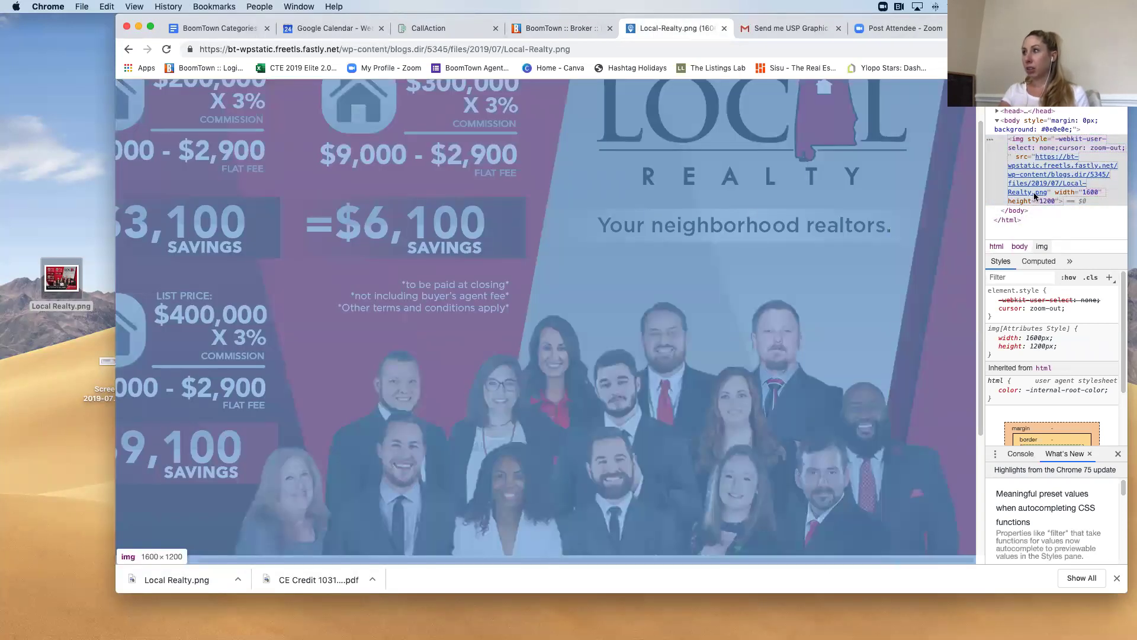